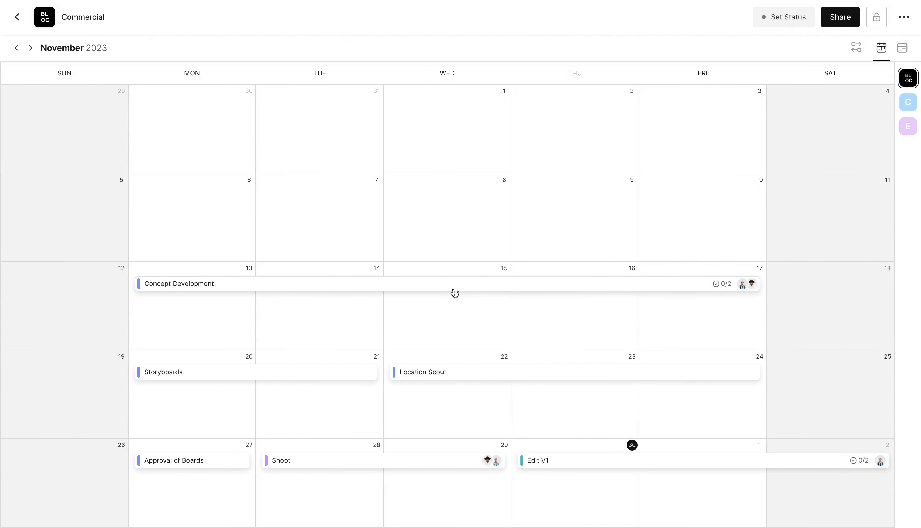
# Open the Concept Development task and replace one assignee with a different team member
pyautogui.click(454, 291)
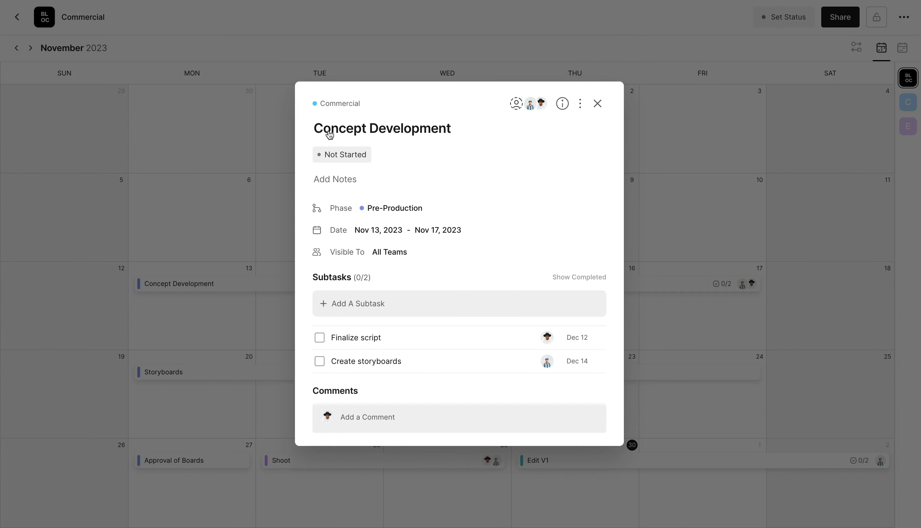
pyautogui.click(451, 133)
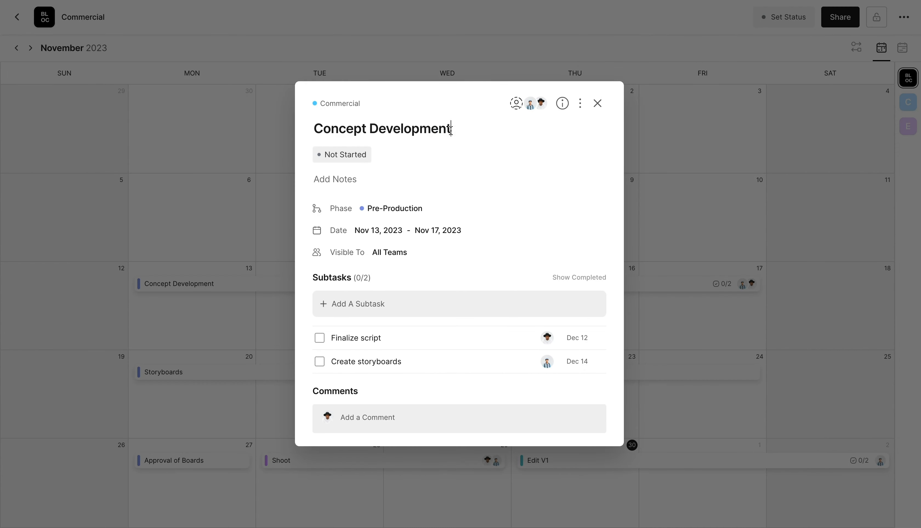
pyautogui.click(538, 106)
pyautogui.click(502, 170)
pyautogui.click(497, 150)
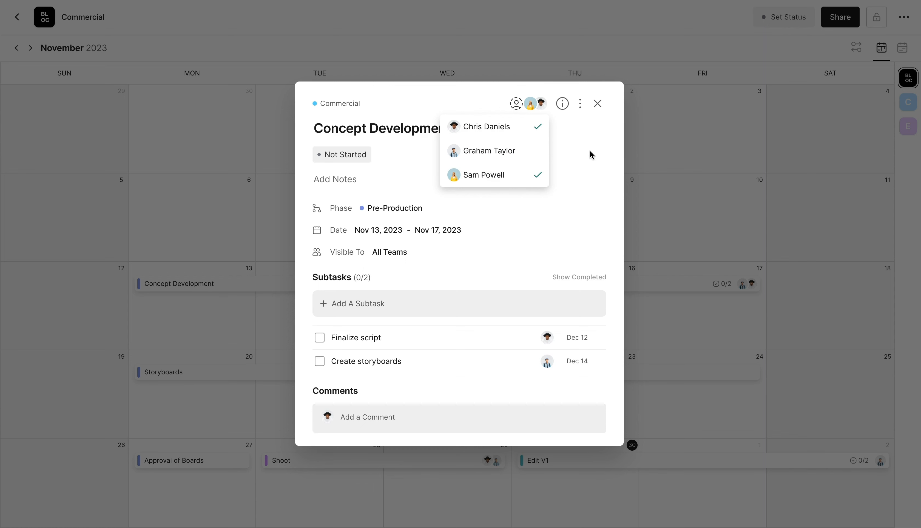
pyautogui.click(463, 103)
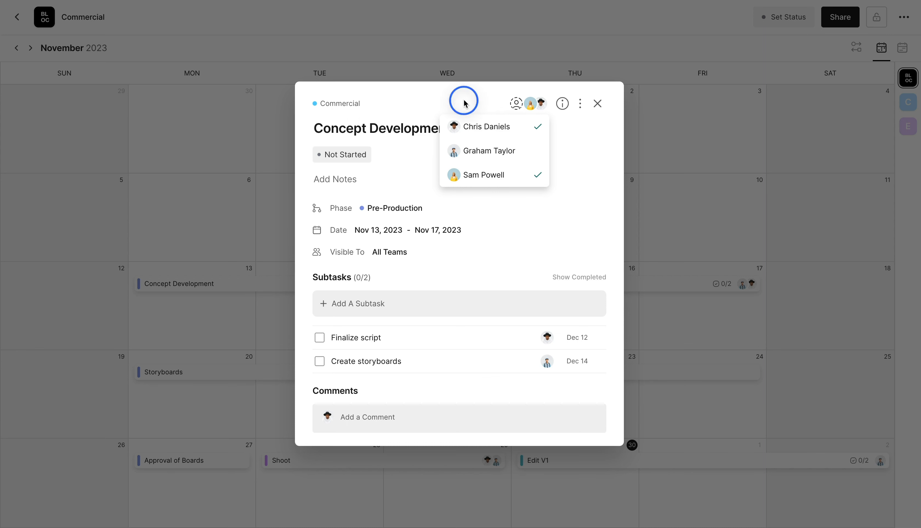
pyautogui.click(396, 211)
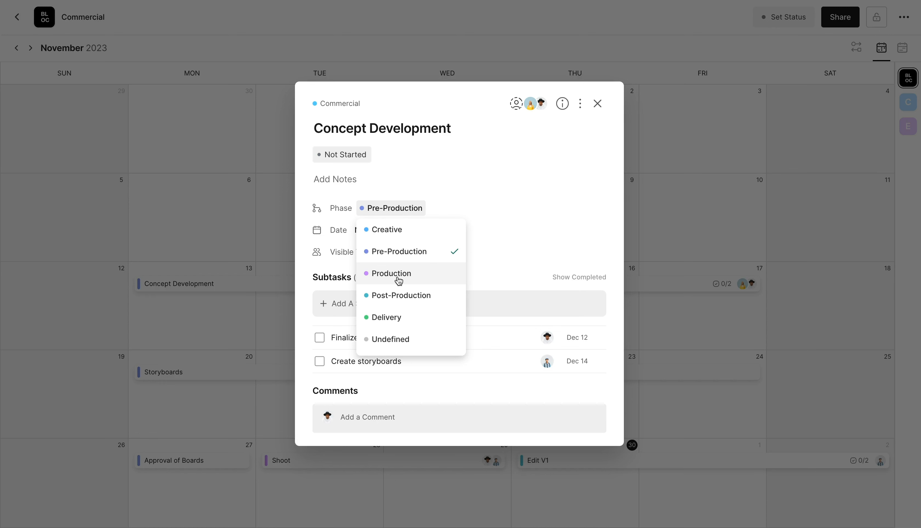
# Keep the Pre-Production phase and the Finalize script subtask unchanged, and set status to In Progress
pyautogui.click(403, 253)
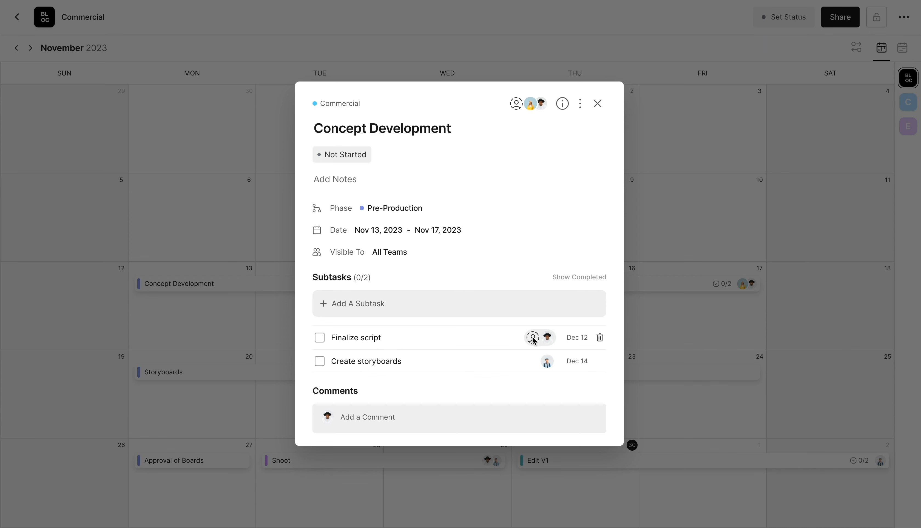
pyautogui.click(548, 340)
pyautogui.click(548, 341)
pyautogui.click(582, 344)
pyautogui.click(583, 344)
pyautogui.click(343, 154)
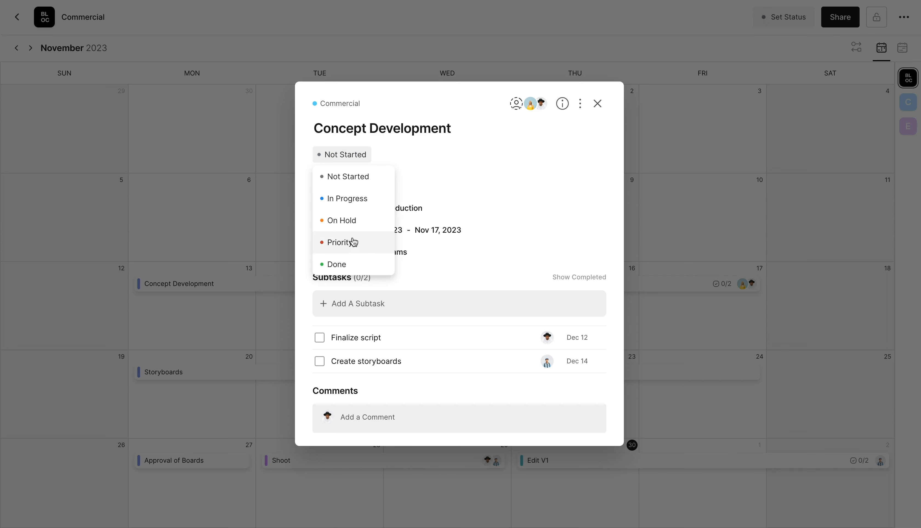
pyautogui.click(351, 199)
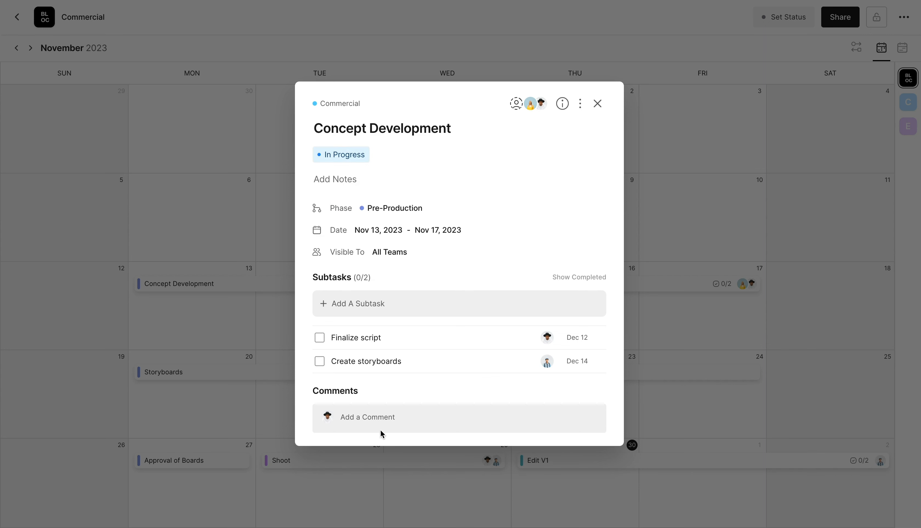
pyautogui.click(373, 418)
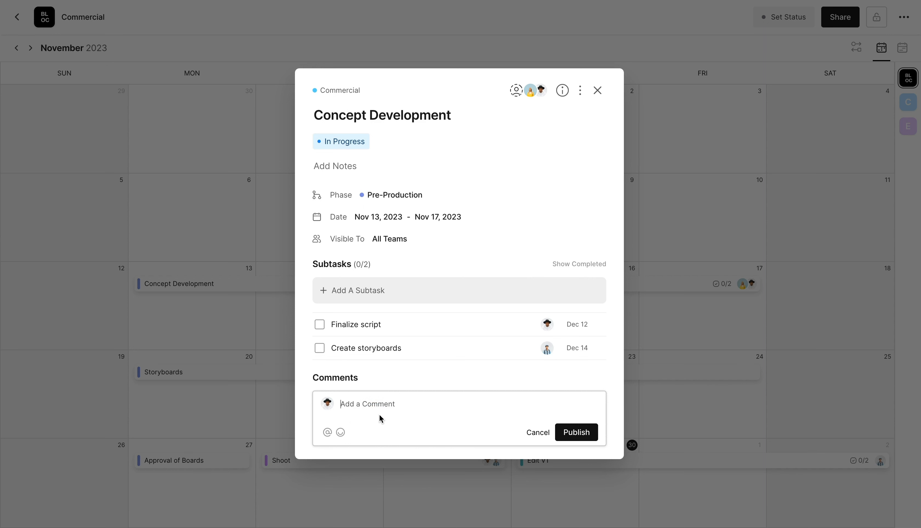
pyautogui.write('@')
pyautogui.click(376, 450)
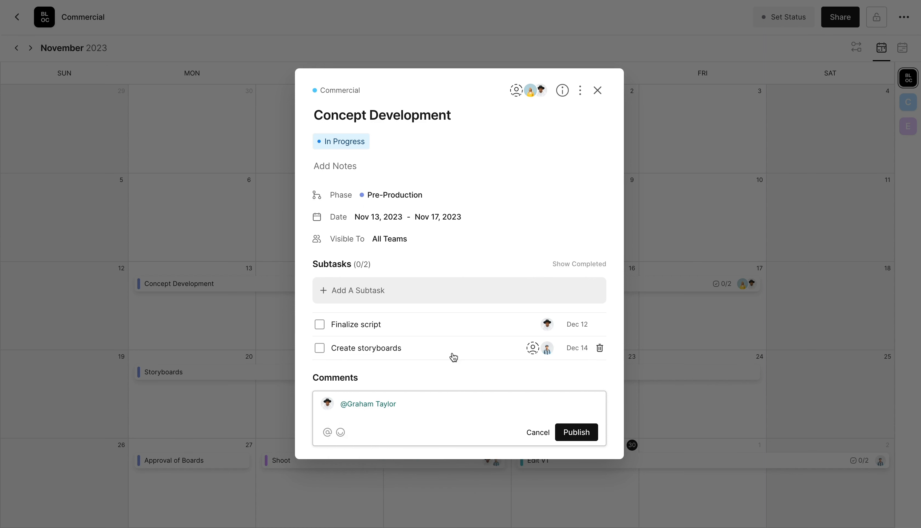
pyautogui.click(538, 432)
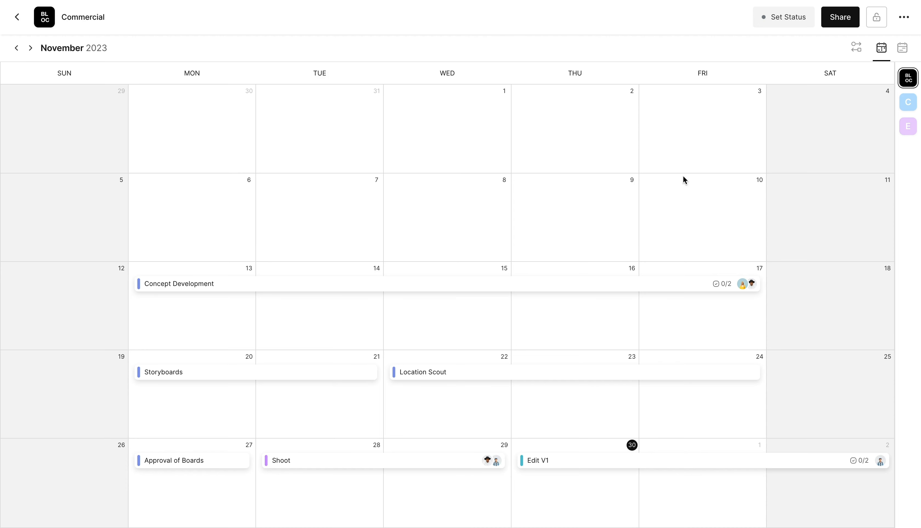
# Switch to timeline view, browse November–December, and try nudging the Shoot task on Nov 28–29
pyautogui.click(903, 52)
pyautogui.hscroll(-14, 444, 192)
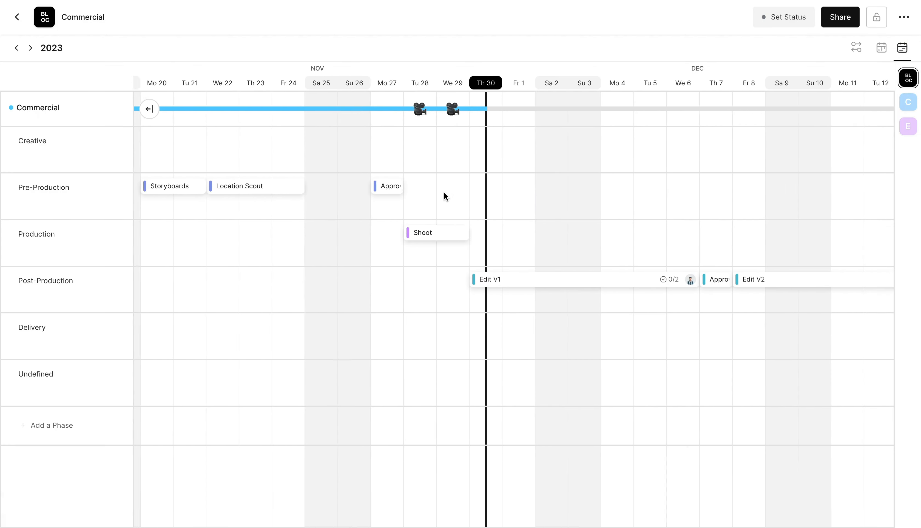
pyautogui.hscroll(3, 445, 192)
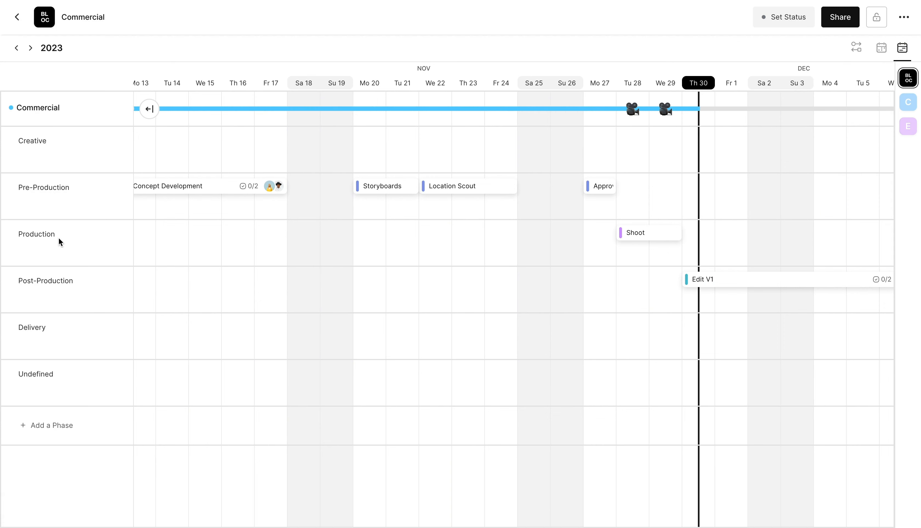
pyautogui.hscroll(-4, 240, 152)
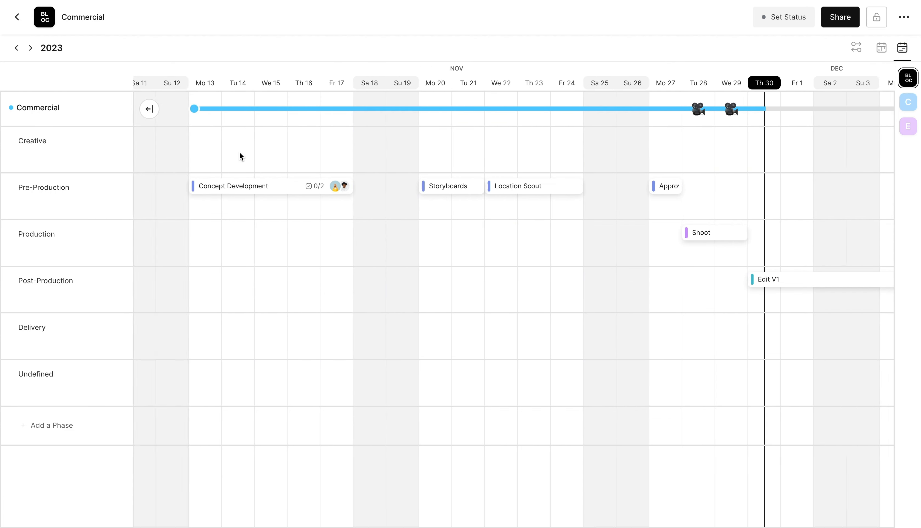
pyautogui.hscroll(7, 239, 152)
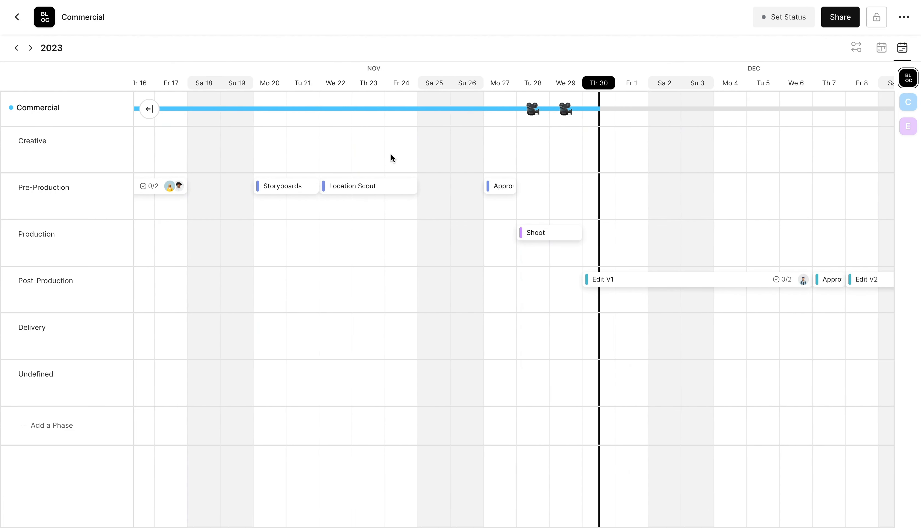
pyautogui.hscroll(3, 391, 158)
pyautogui.hscroll(8, 514, 176)
pyautogui.hscroll(-8, 515, 177)
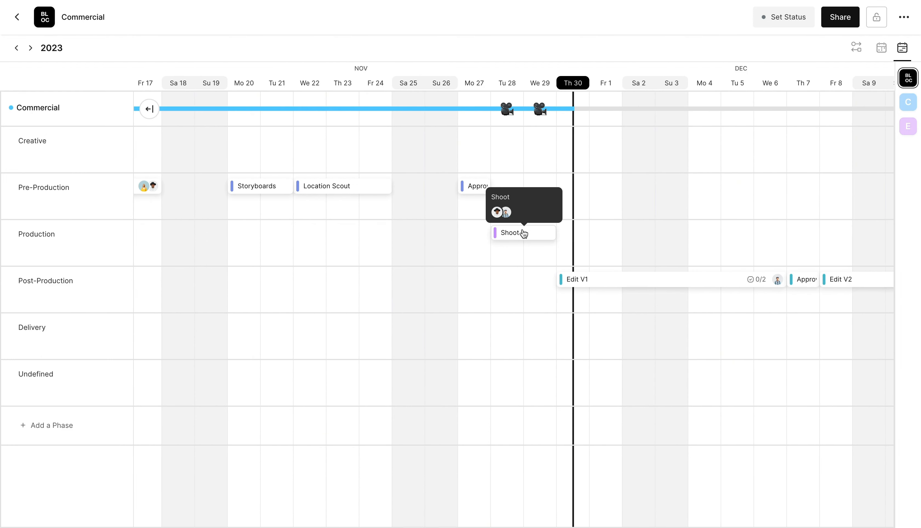
pyautogui.moveTo(525, 232)
pyautogui.mouseDown()
pyautogui.moveTo(608, 237)
pyautogui.moveTo(526, 232)
pyautogui.mouseUp()
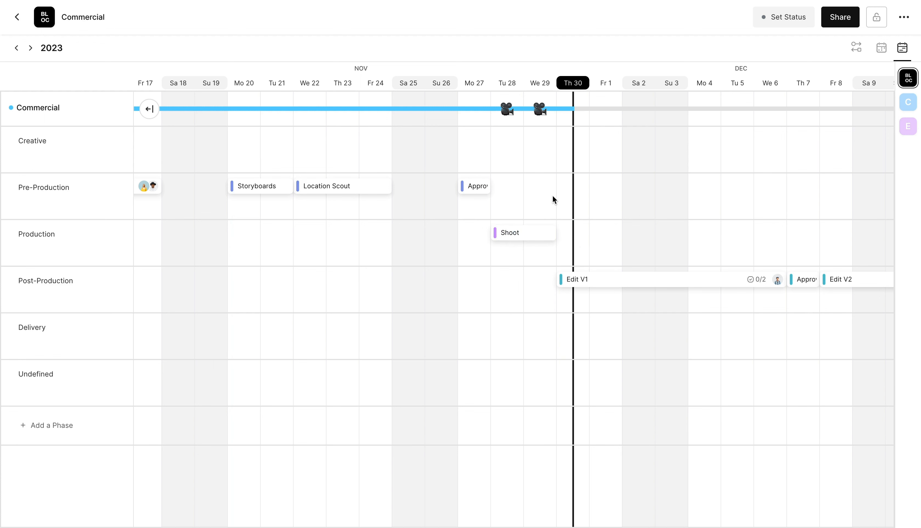
pyautogui.hscroll(1, 552, 197)
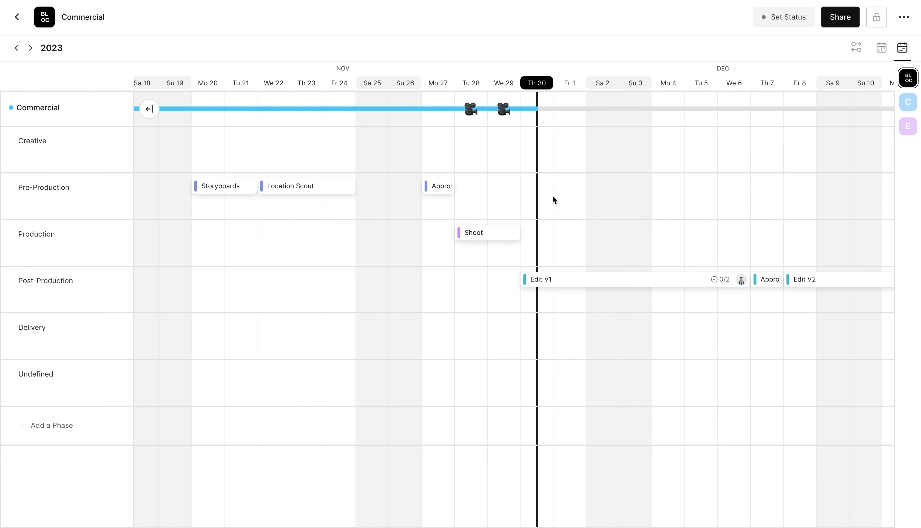
pyautogui.hscroll(1, 553, 195)
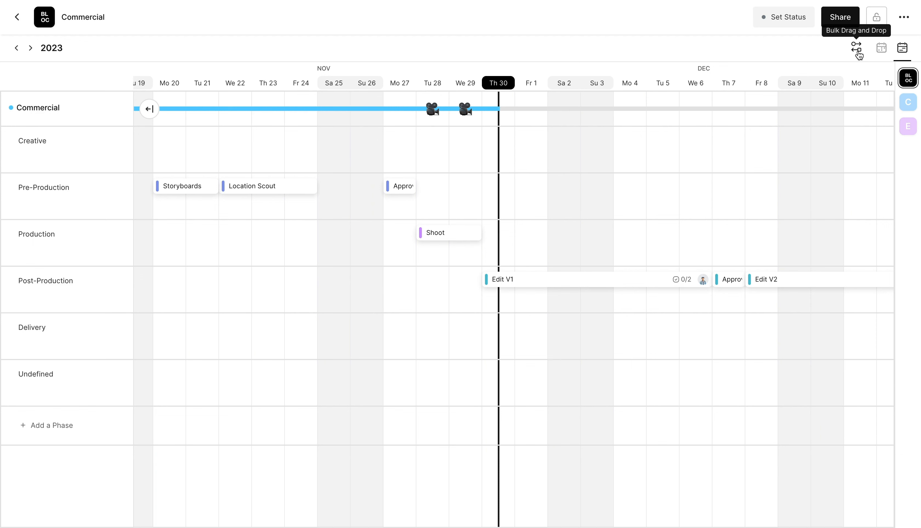
# Drag Approval of Boards to Dec 4, then back to Mo 27 (Nov 27)
pyautogui.hscroll(1, 594, 180)
pyautogui.hscroll(1, 593, 179)
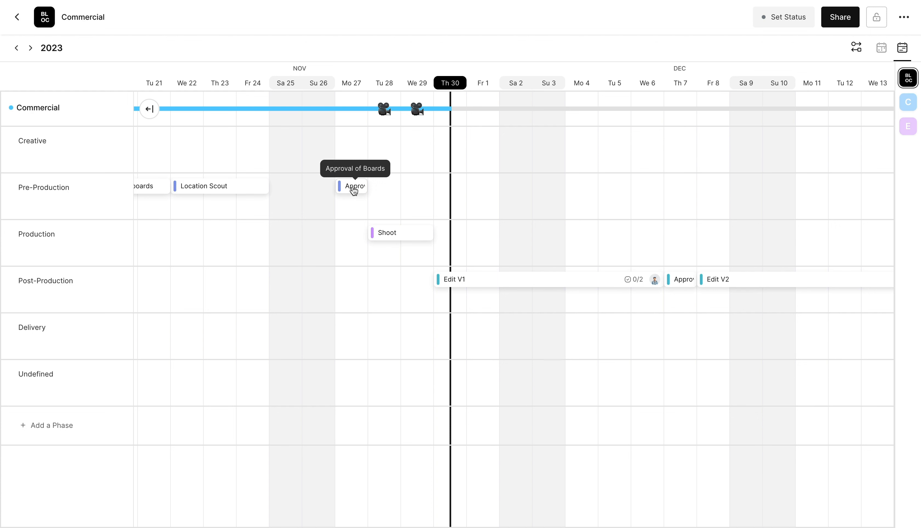
pyautogui.moveTo(354, 190); pyautogui.dragTo(596, 190)
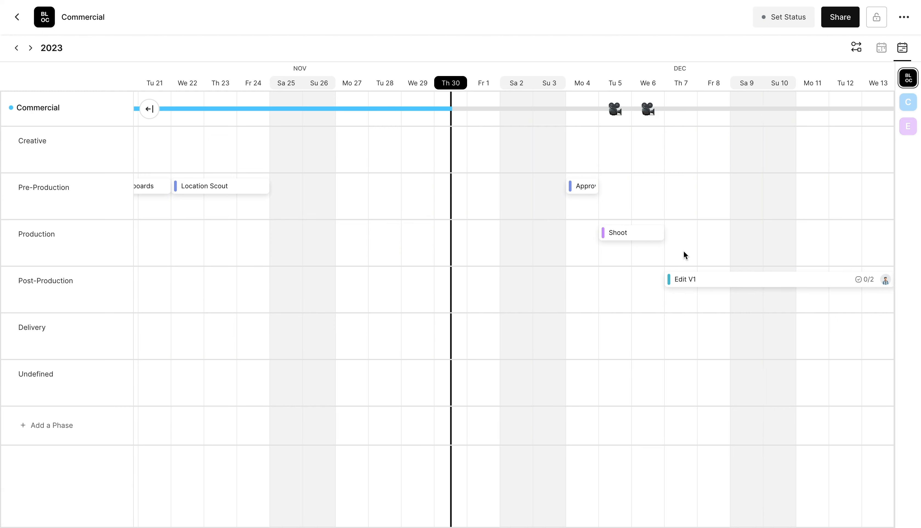
pyautogui.moveTo(590, 191); pyautogui.dragTo(358, 181)
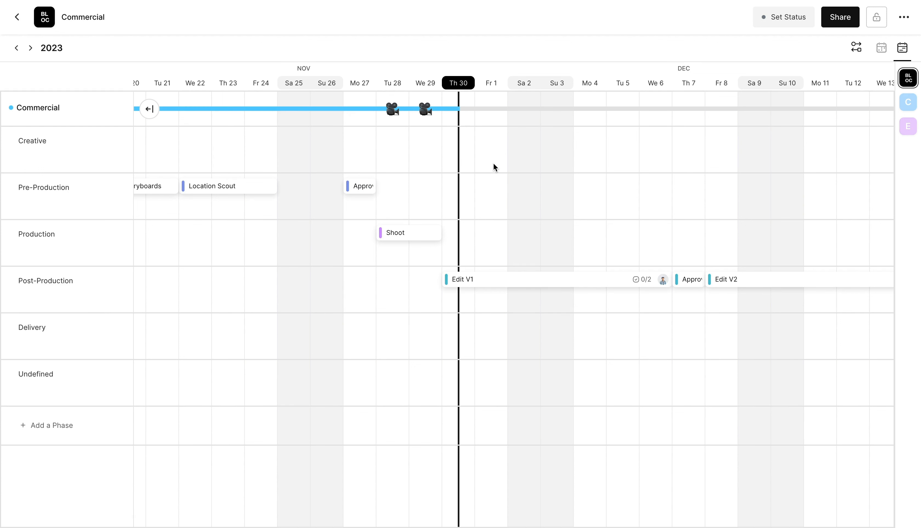
# Create a calendar share link with Track Views on and password protection off
pyautogui.click(838, 22)
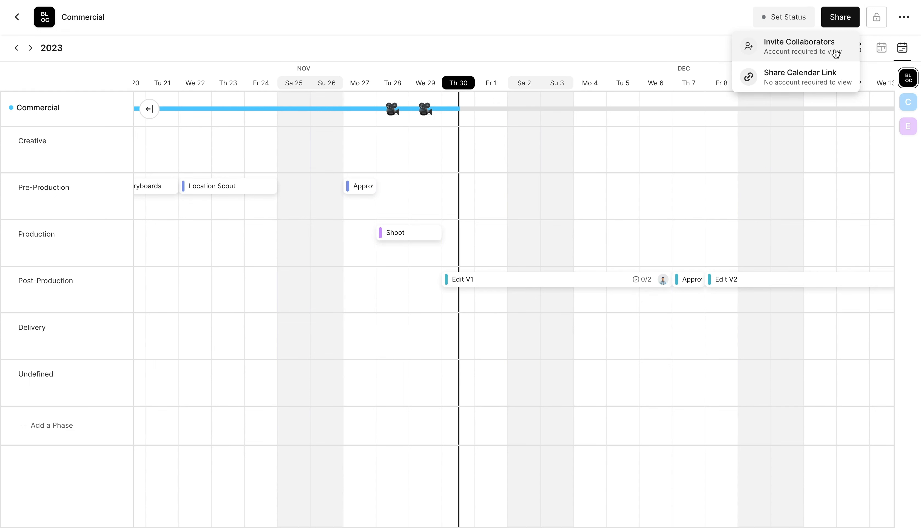
pyautogui.click(813, 78)
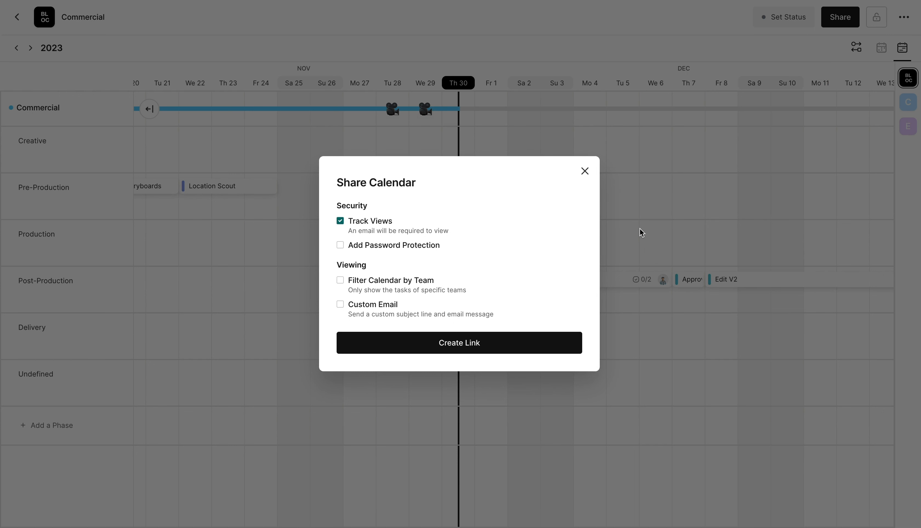
pyautogui.click(370, 244)
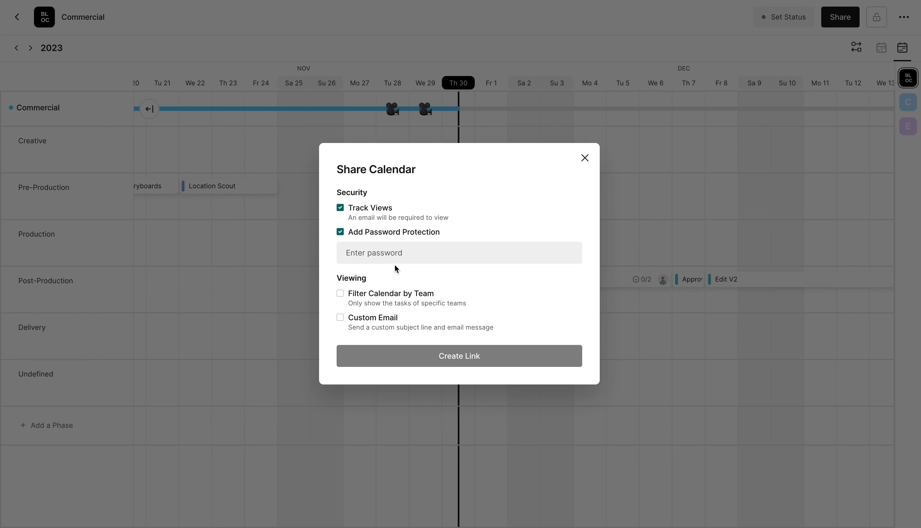
pyautogui.click(391, 235)
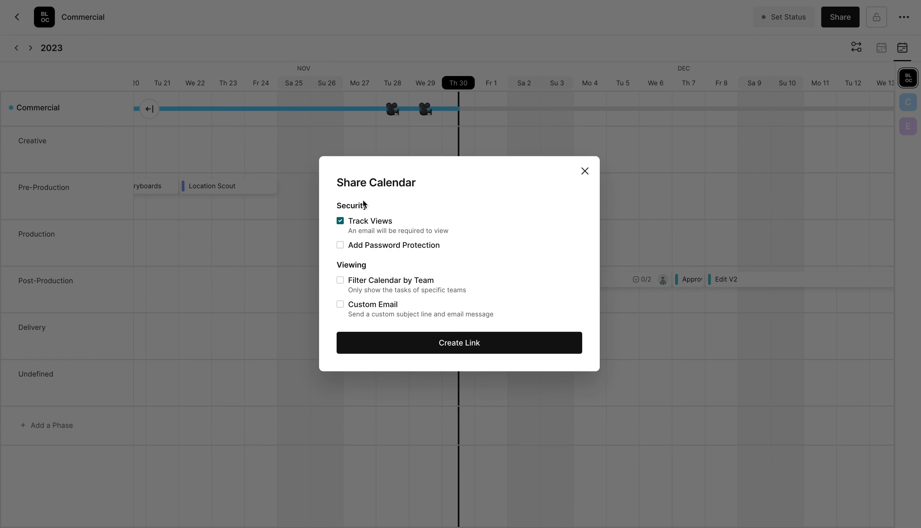
pyautogui.click(454, 343)
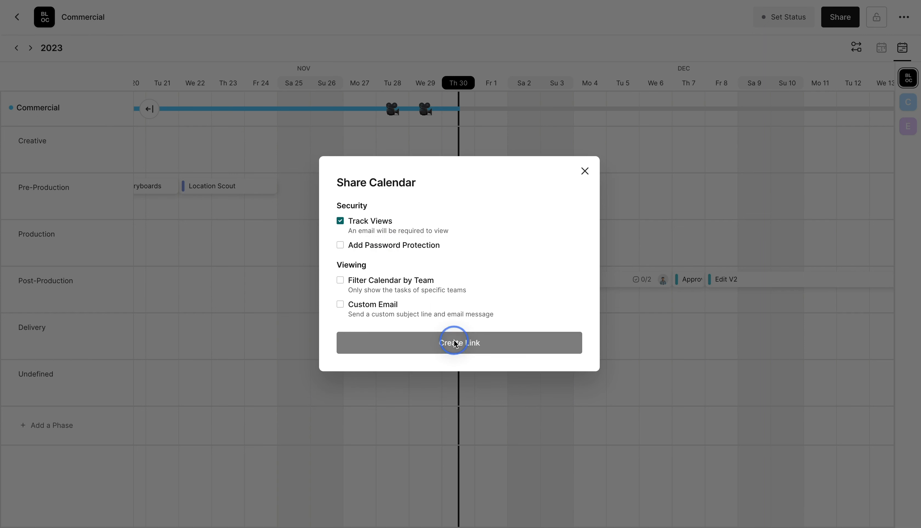
# Send the calendar link to the collaborator's e-mail address and copy the link
pyautogui.click(395, 324)
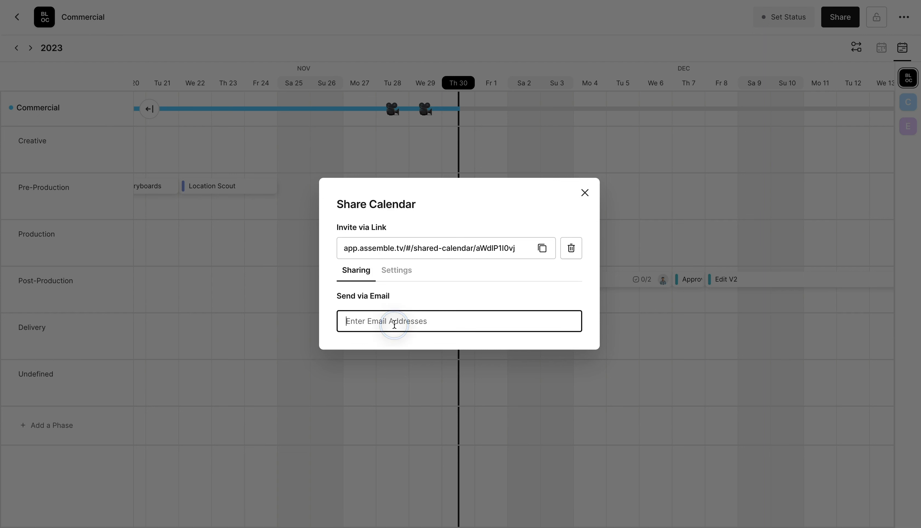
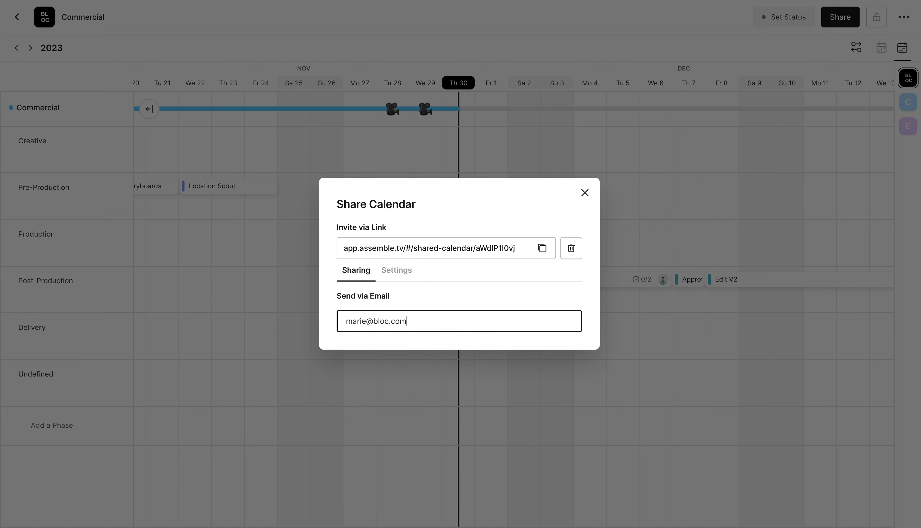
pyautogui.press('Return')
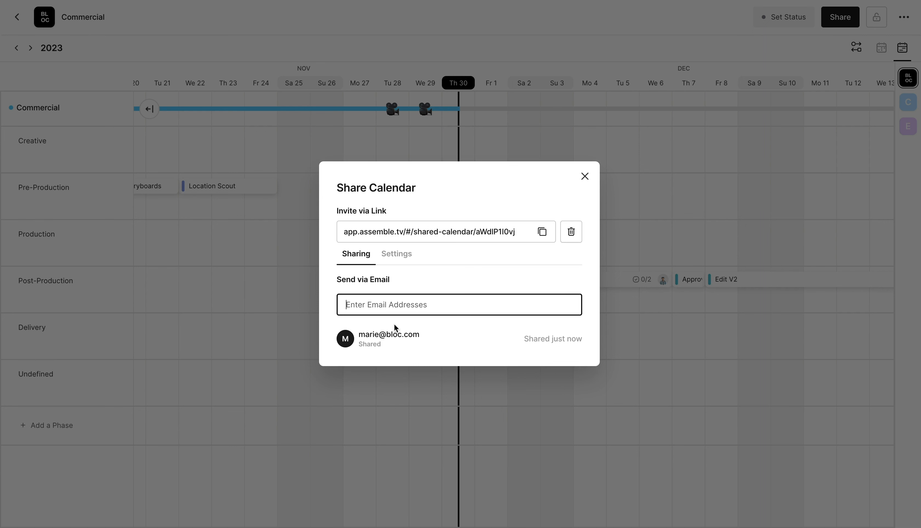
pyautogui.click(441, 273)
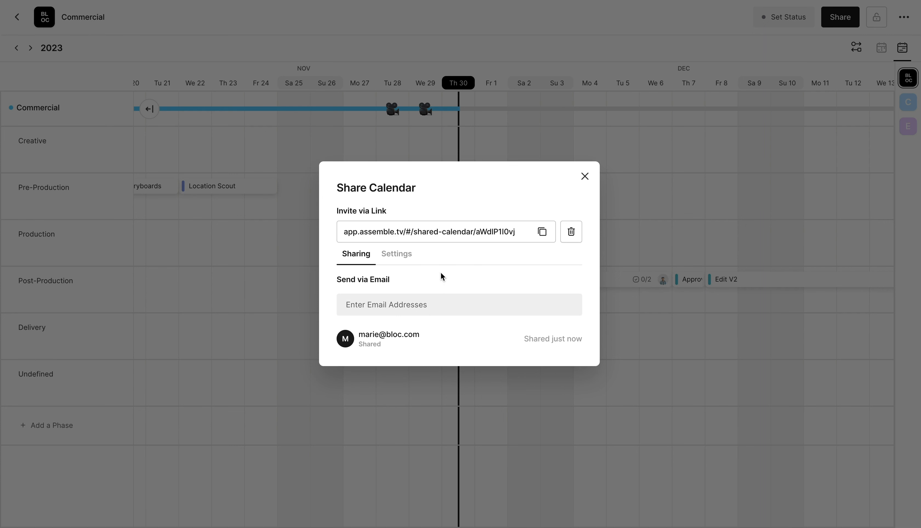
pyautogui.click(542, 232)
pyautogui.click(69, 0)
# Paste the copied calendar link into a new Chrome incognito window and load it
pyautogui.click(93, 1)
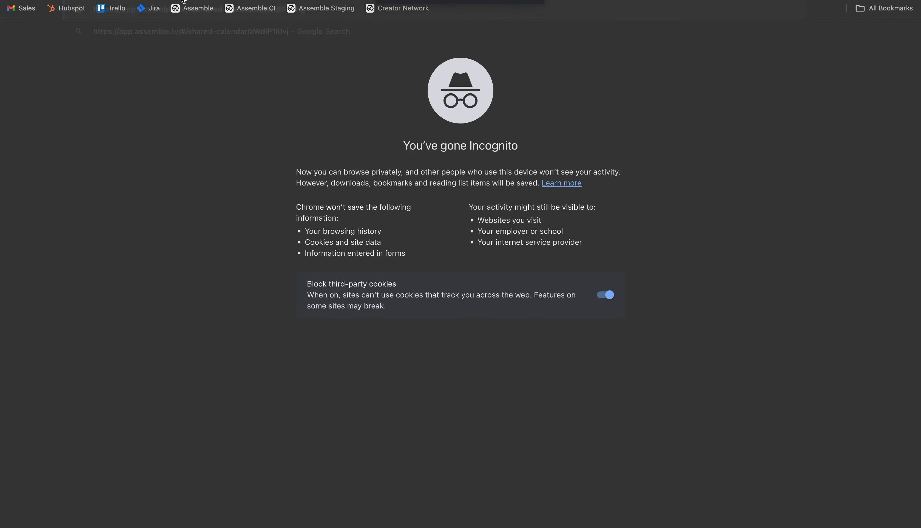
pyautogui.press('super+v')
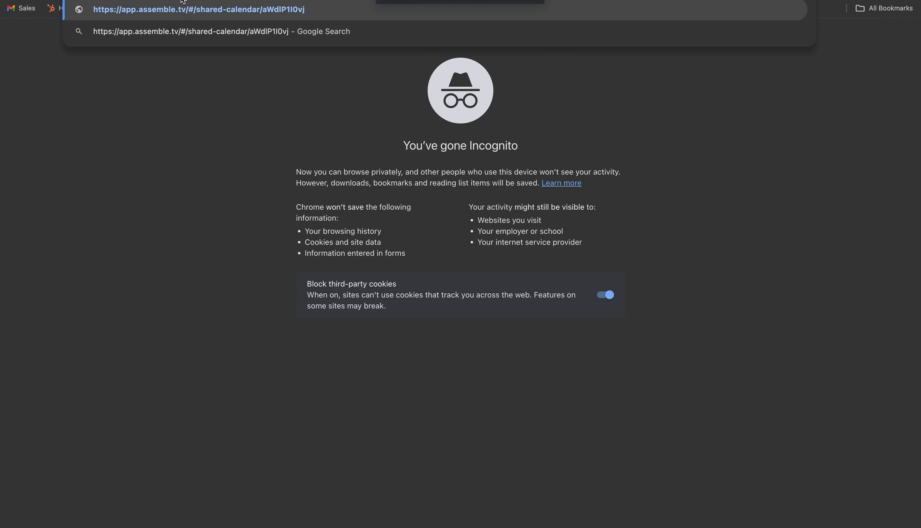
pyautogui.press('Return')
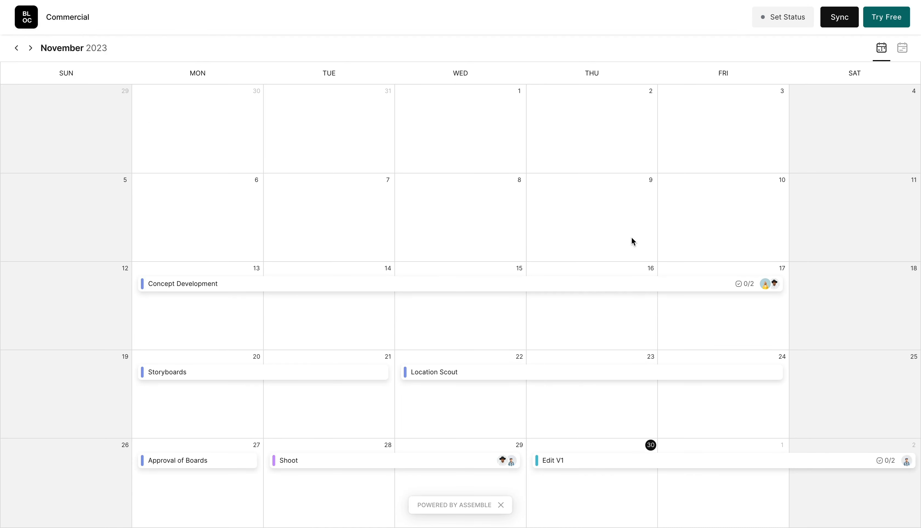
# Show the shared calendar as a timeline scrolled into December, then return to the editor window
pyautogui.click(905, 49)
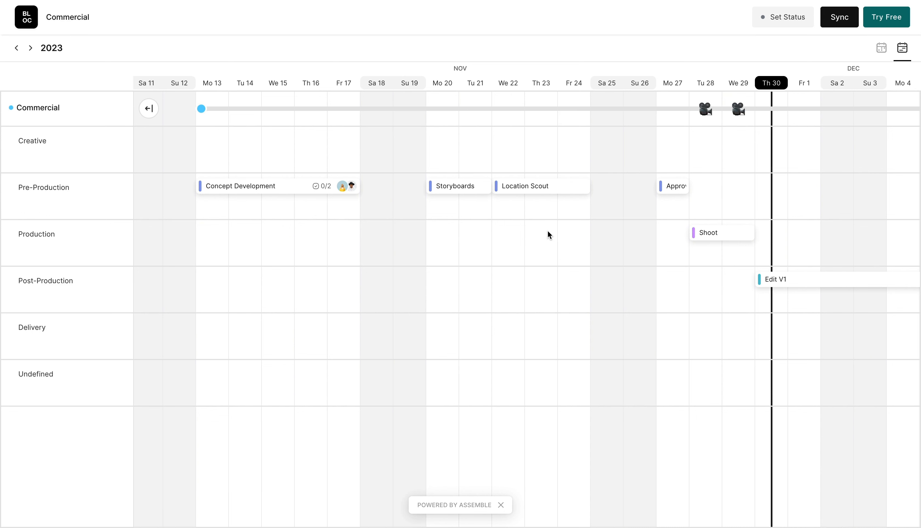
pyautogui.hscroll(3, 547, 230)
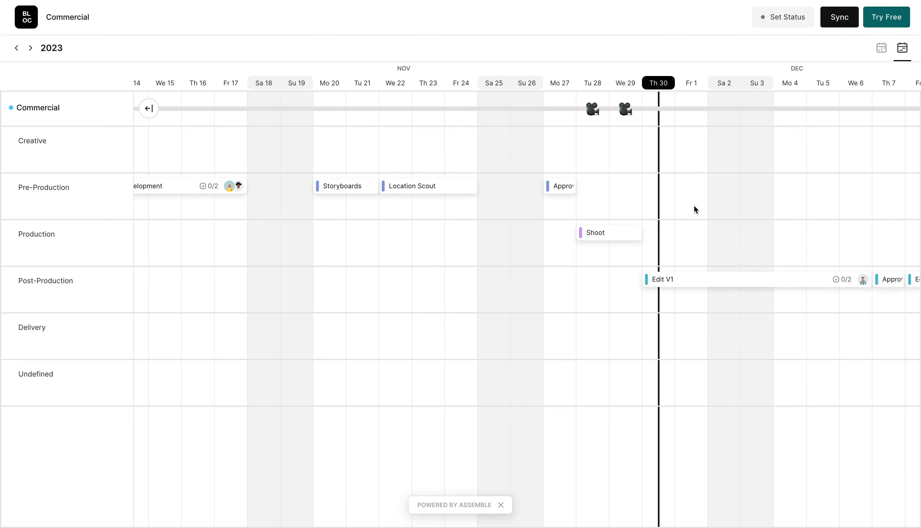
pyautogui.hotkey('ctrl', 'Left')
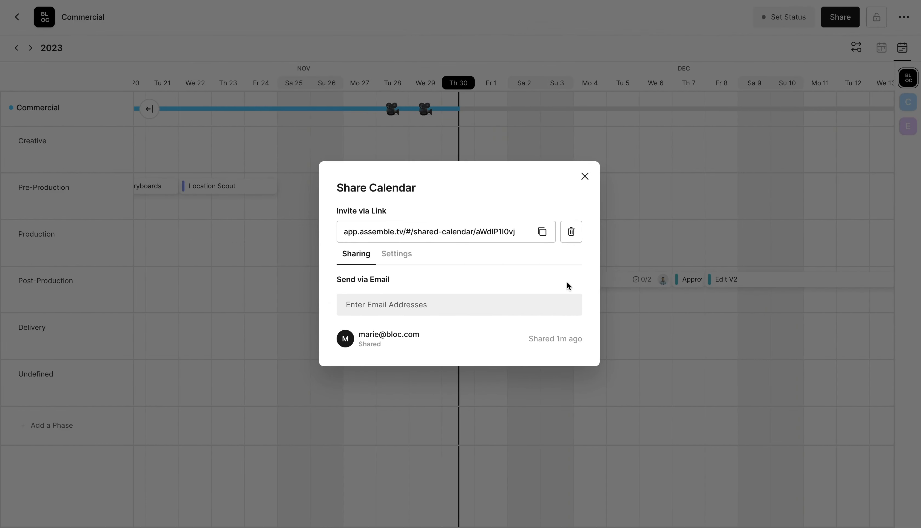
# Close Share Calendar and open the Sync Calendar webcal instructions from the ... menu
pyautogui.click(585, 183)
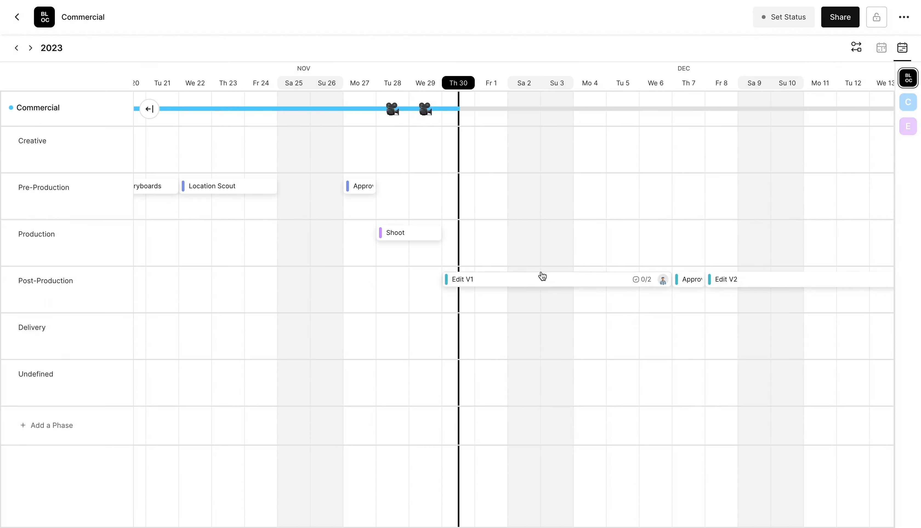
pyautogui.click(906, 21)
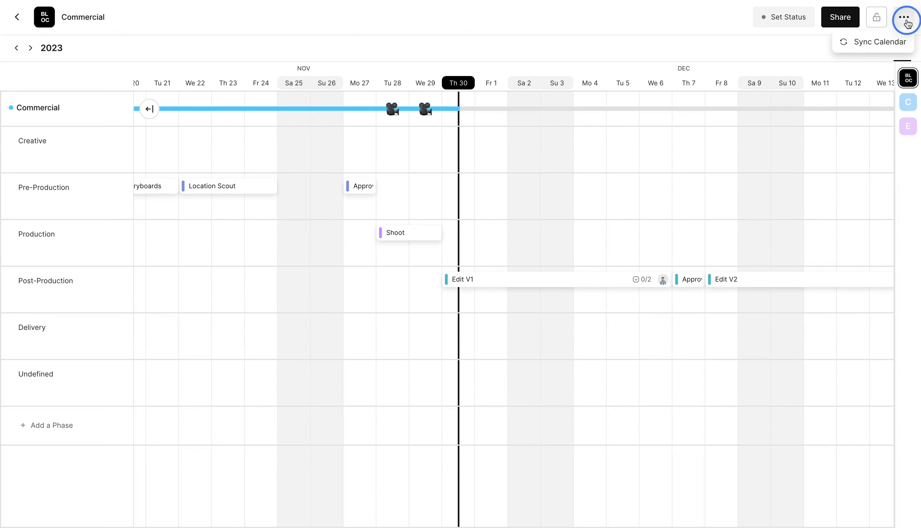
pyautogui.click(874, 44)
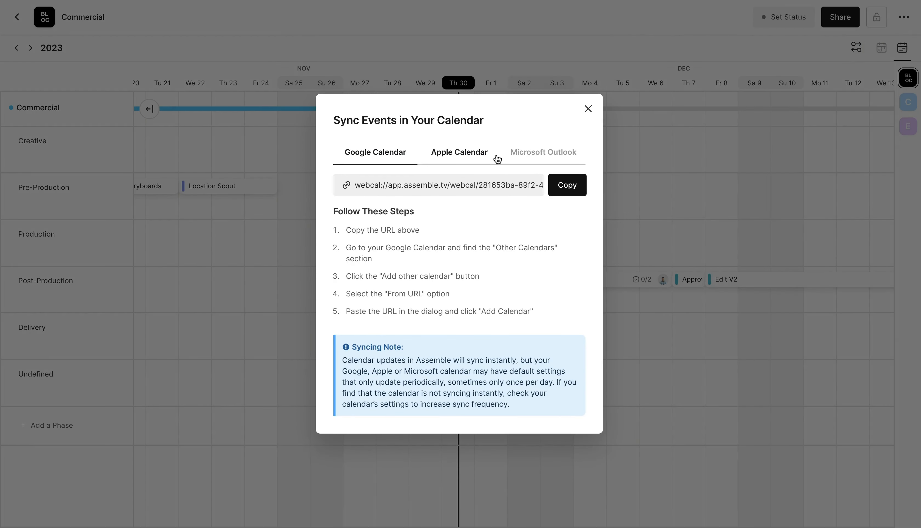